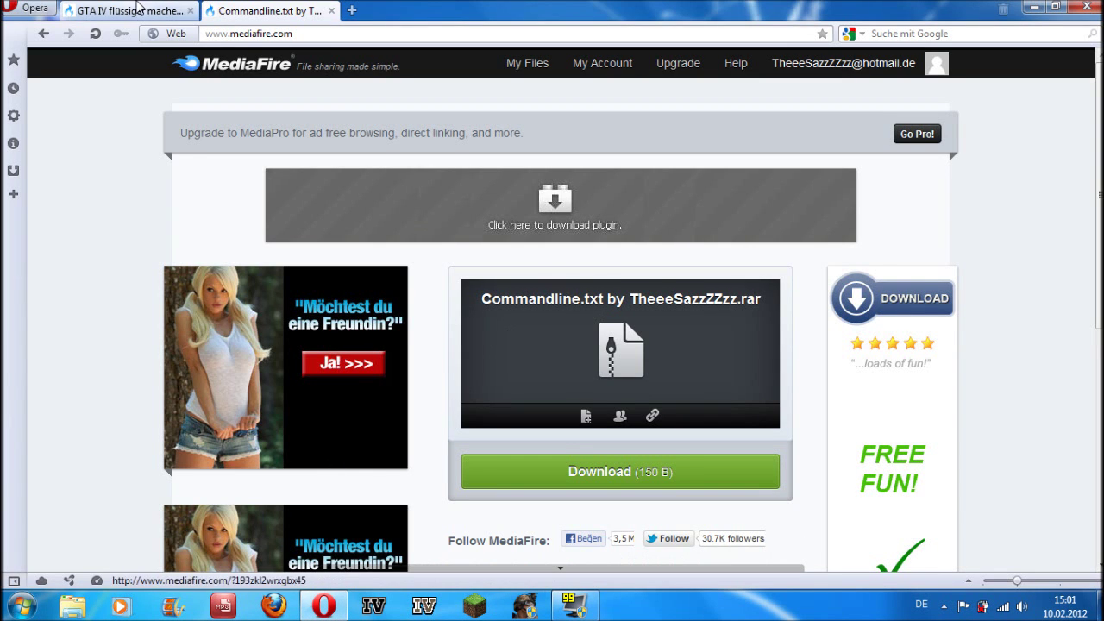
Step: Look at the MediaFire download pages of the GTA IV flüssiger machen and Commandline.txt archives, and minimise the browser
left_click(129, 10)
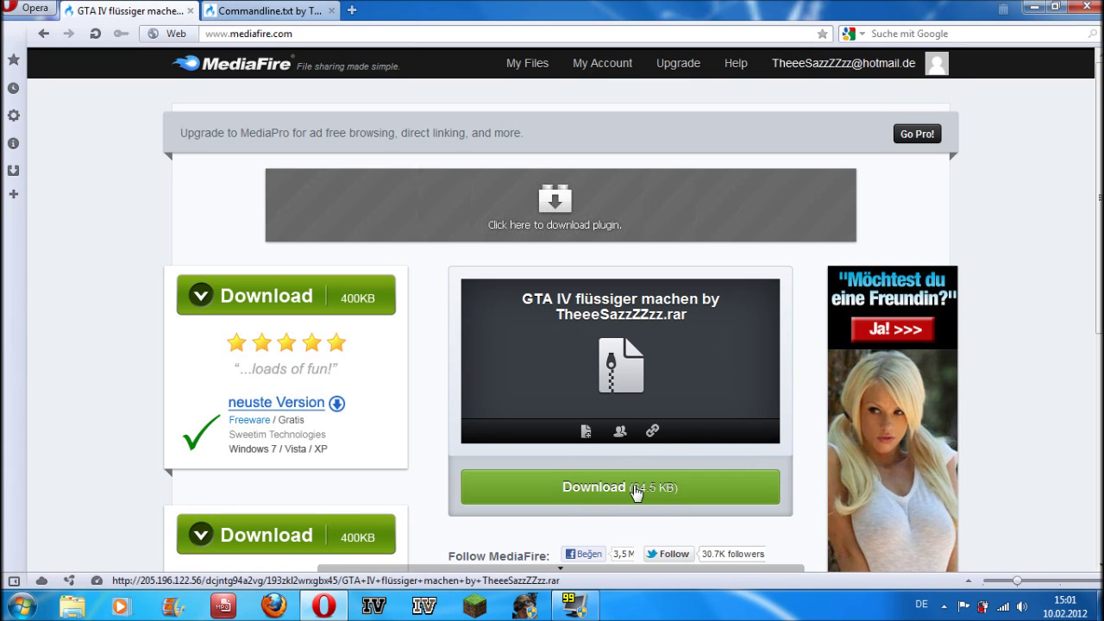
left_click(257, 10)
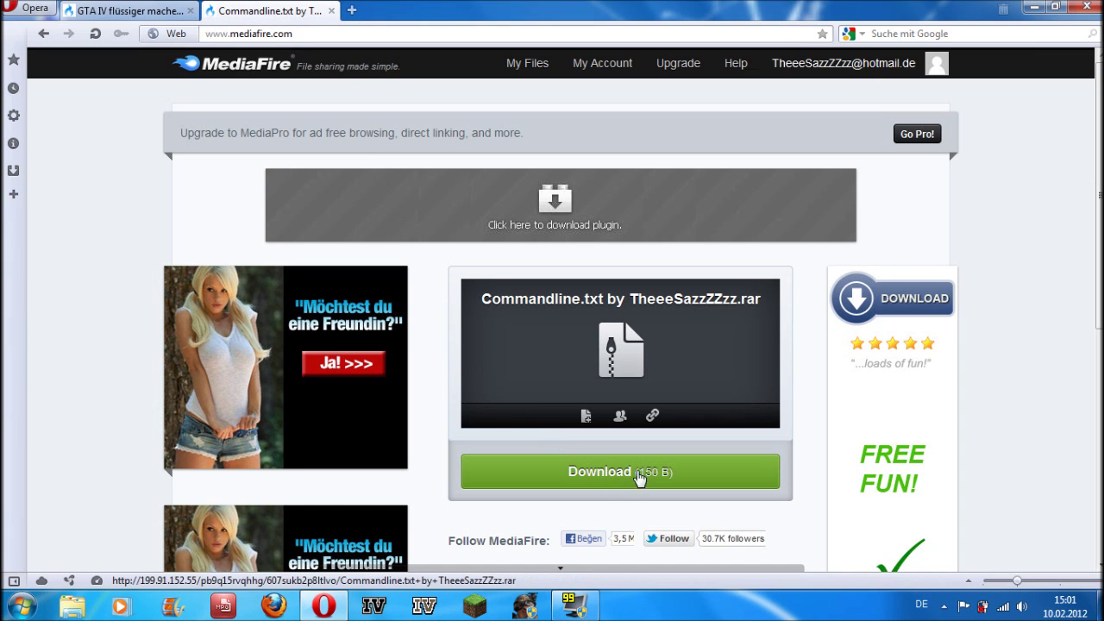
left_click(1034, 7)
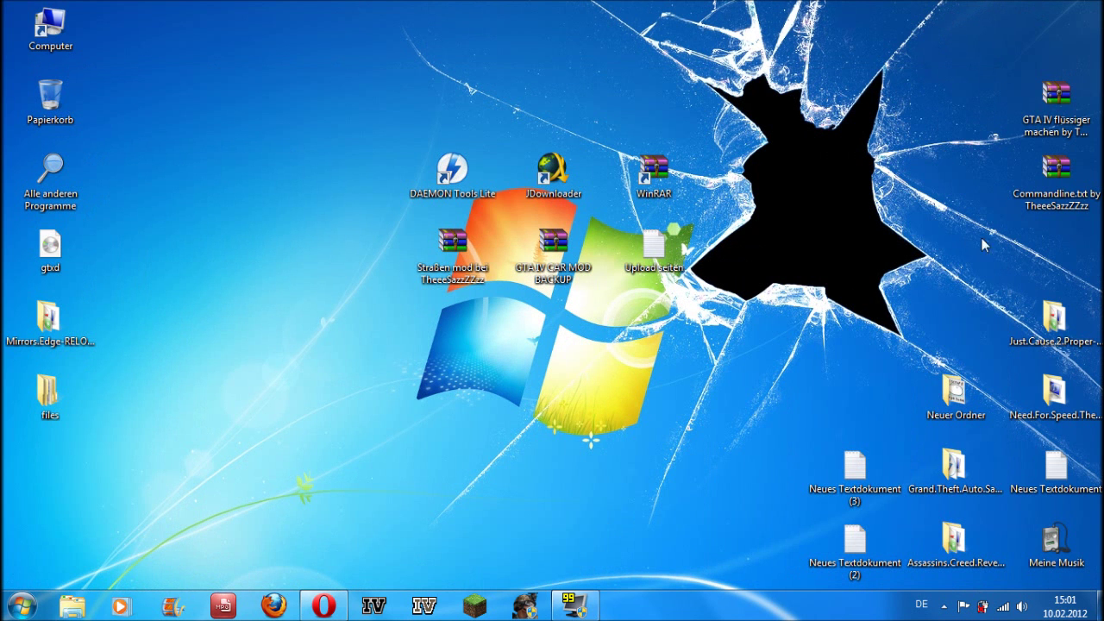
mouse_move(1056, 95)
left_mouse_down()
mouse_move(1056, 168)
mouse_move(1056, 95)
left_mouse_up()
left_click_drag(1069, 276, 1069, 206)
left_click(945, 101)
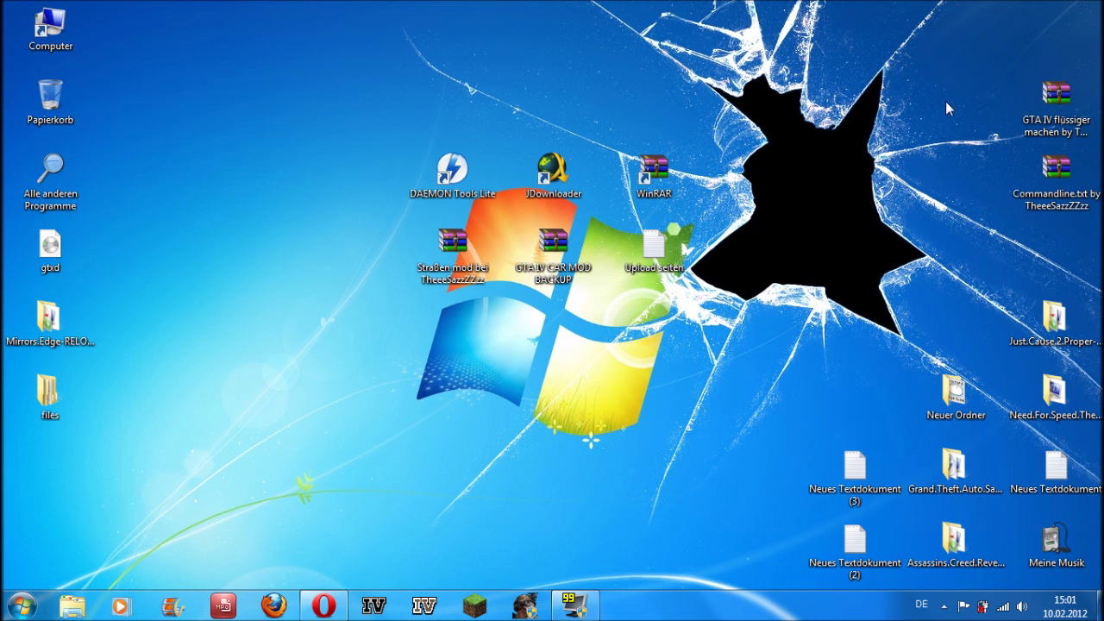
Step: Extract Contig.exe from the GTA IV flüssiger machen archive to the desktop and close the archive
left_click(1065, 105)
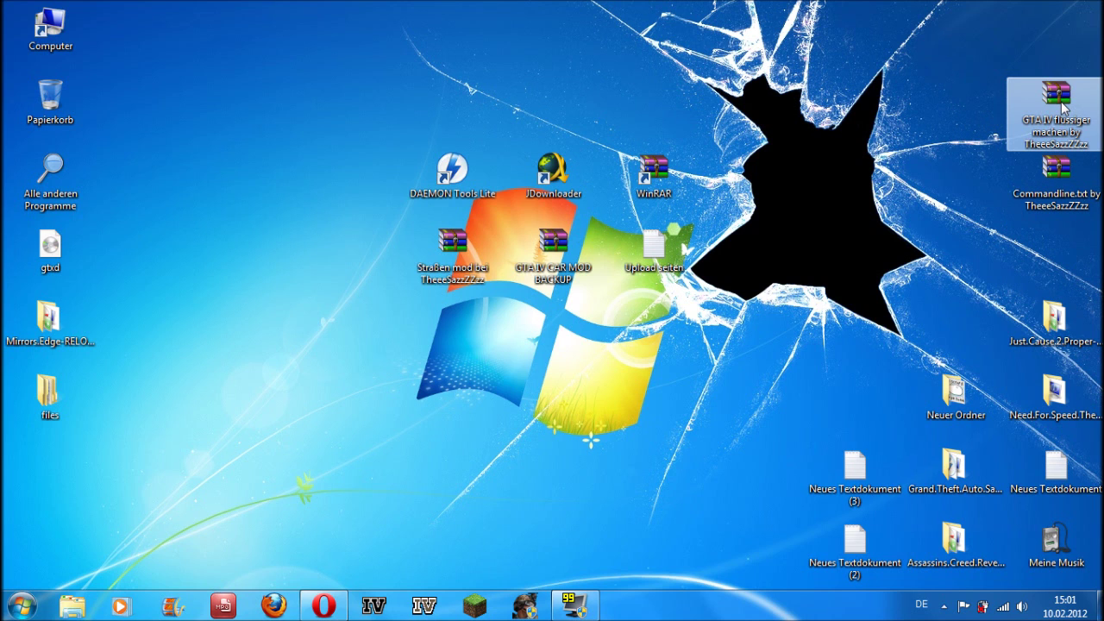
double_click(1054, 95)
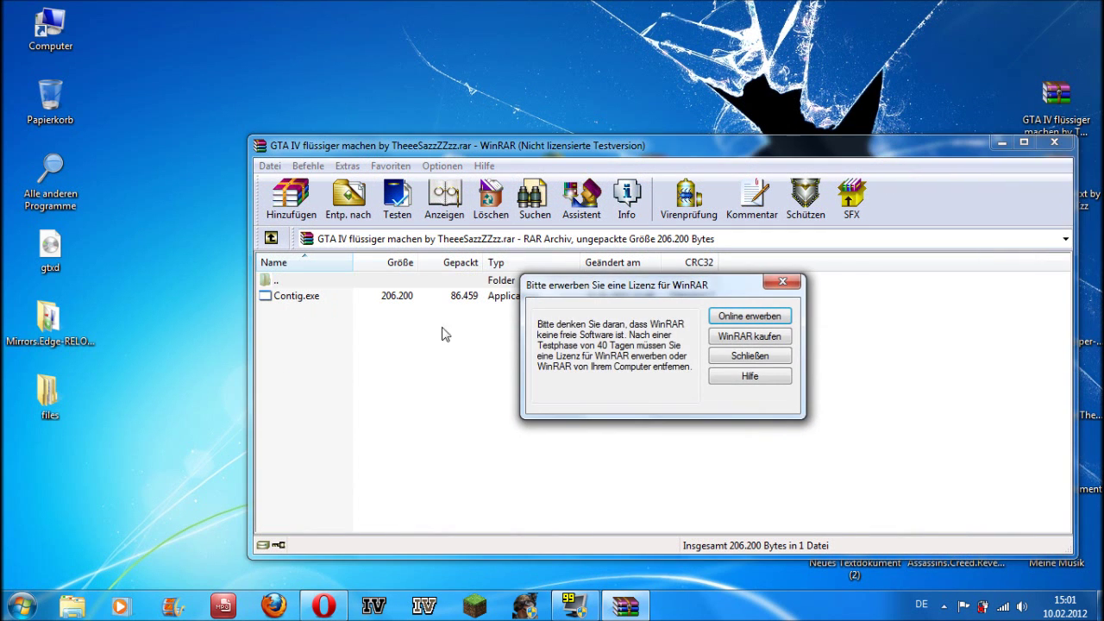
left_click(738, 356)
left_click_drag(346, 299, 25, 466)
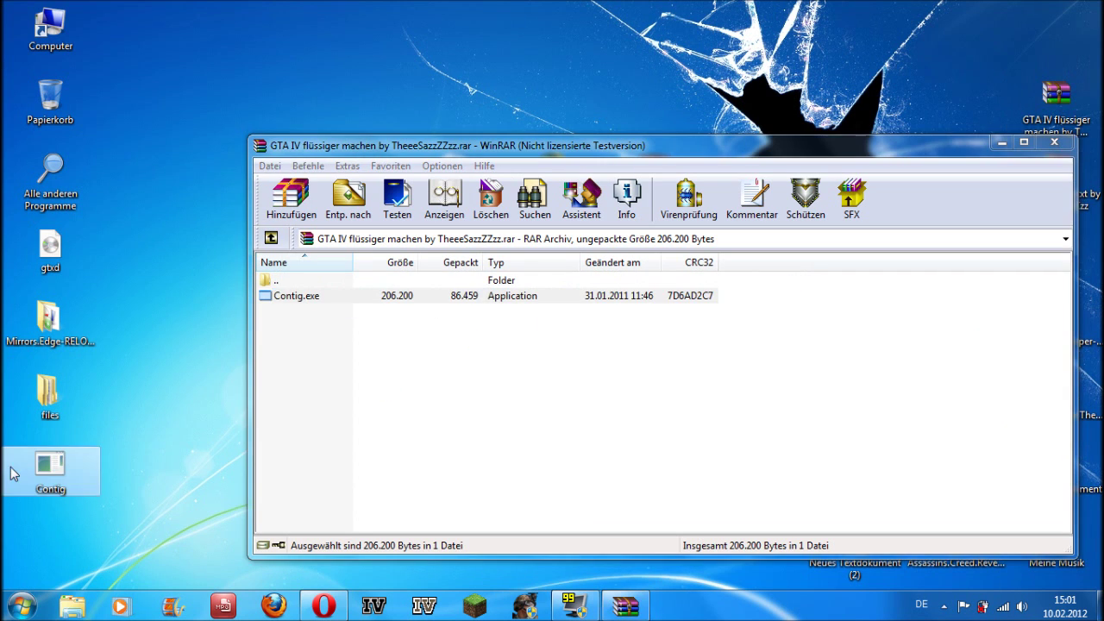
left_click(1054, 142)
Step: Copy Contig from the desktop into the Grand Theft Auto IV folder in D:\GTA IV, replacing the existing file
double_click(52, 28)
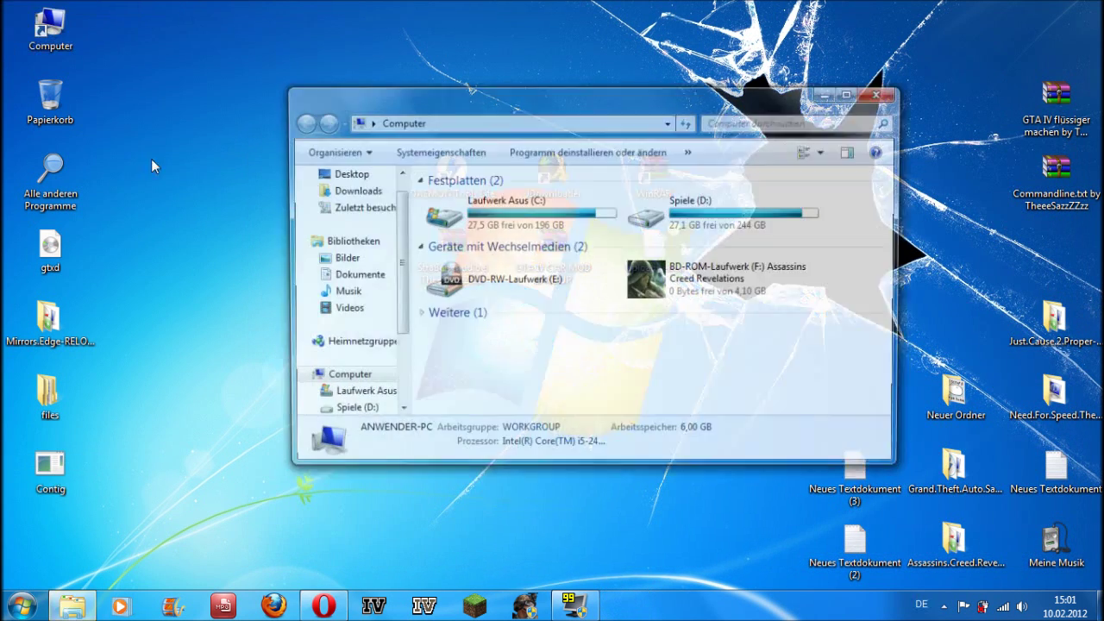
double_click(733, 224)
scroll(535, 328, "down", 3)
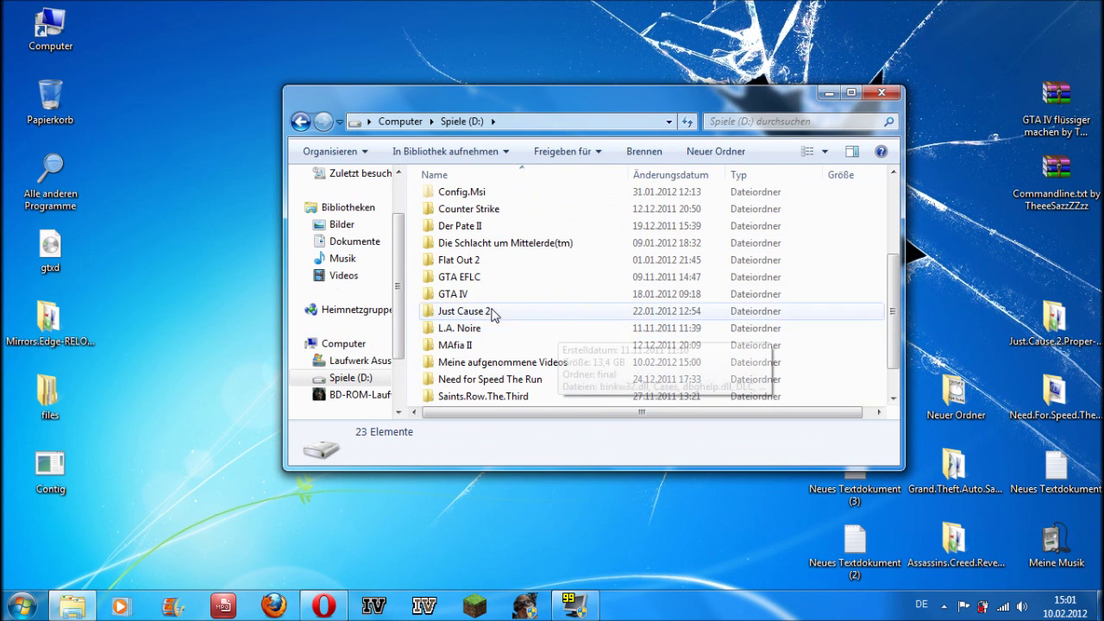
double_click(457, 294)
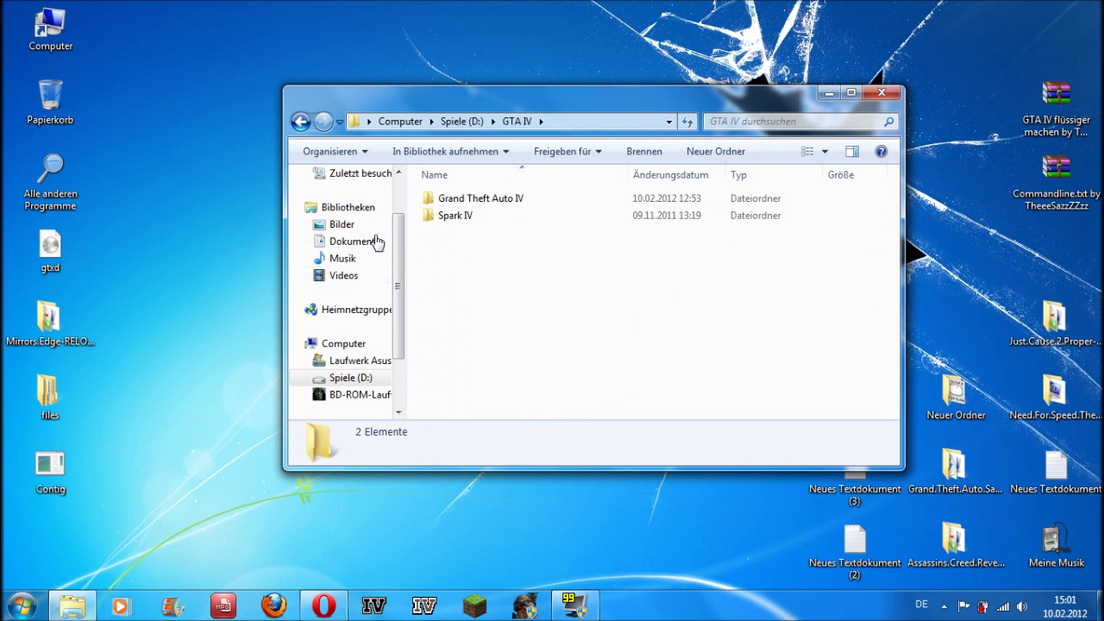
left_click_drag(58, 468, 476, 202)
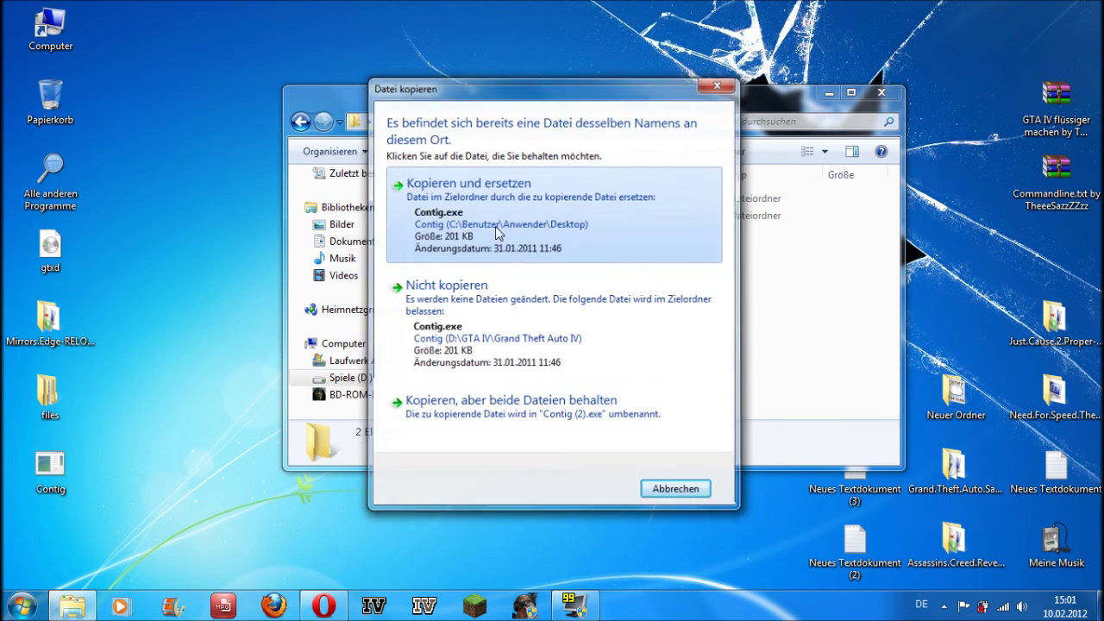
left_click(495, 226)
Step: Delete the old Contig shortcut from the Grand Theft Auto IV folder
double_click(461, 198)
scroll(561, 285, "down", 6)
scroll(526, 306, "up", 2)
left_click(489, 280)
right_click(489, 281)
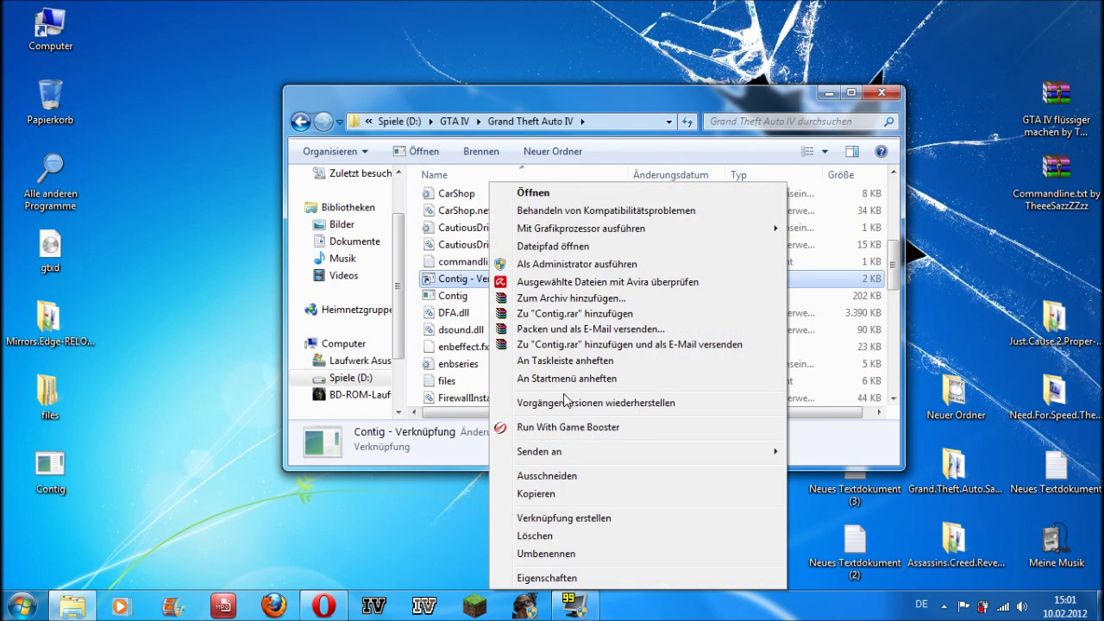
left_click(551, 536)
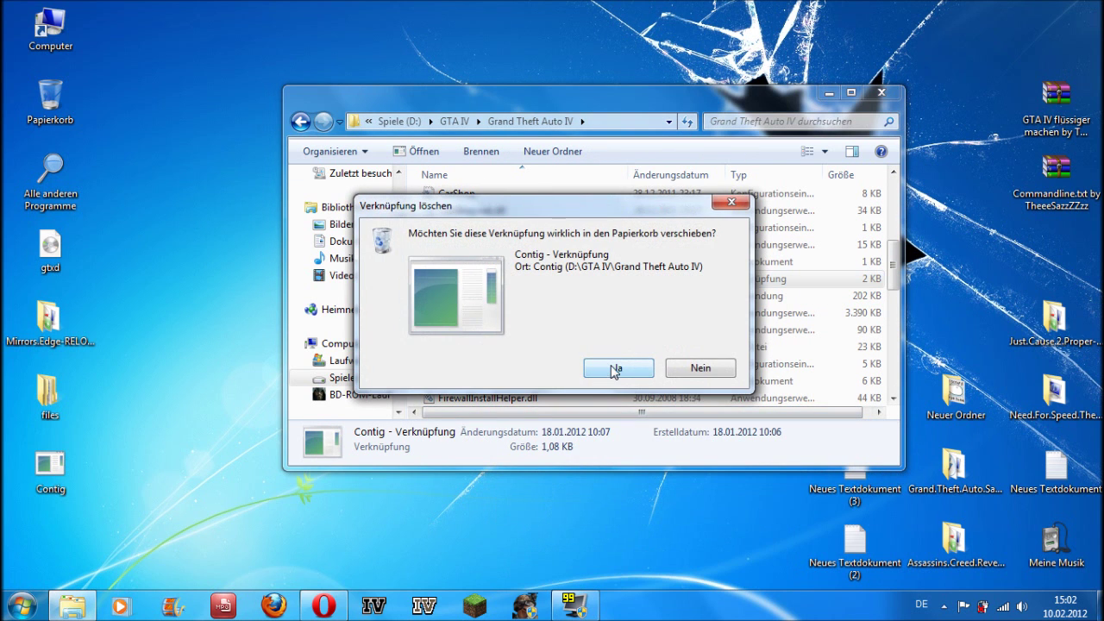
left_click(614, 369)
left_click(468, 285)
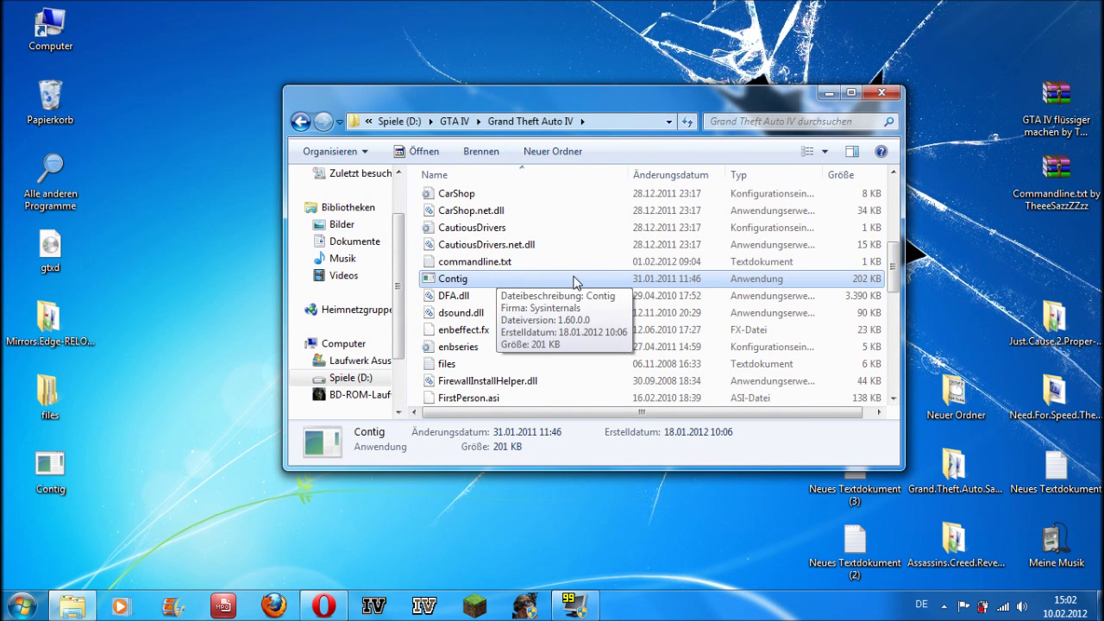
right_click(461, 286)
left_click(518, 581)
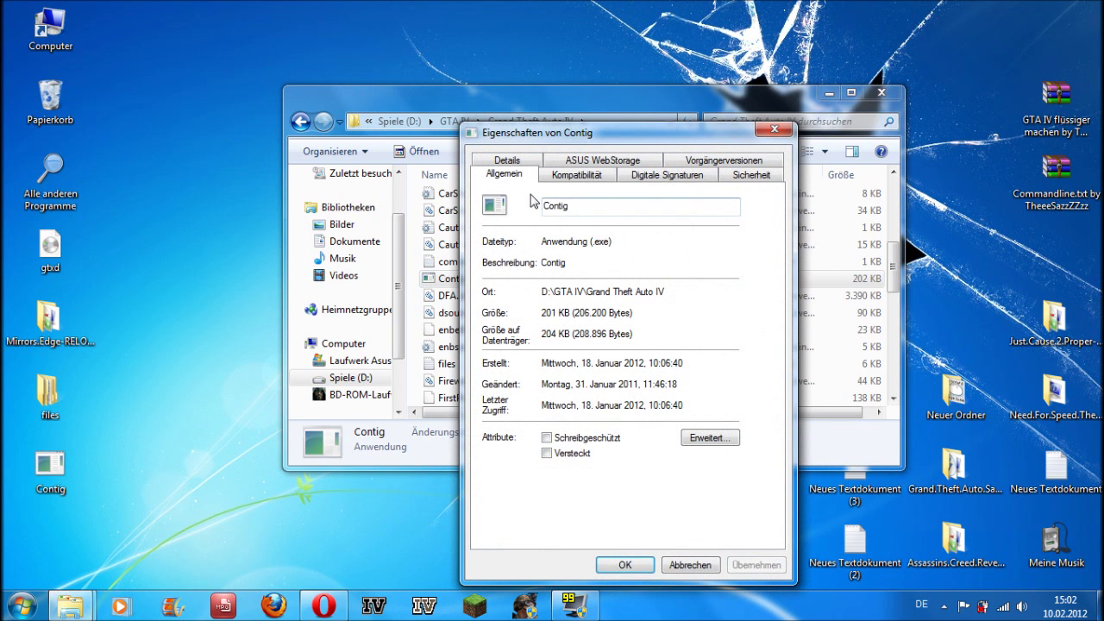
left_click(775, 129)
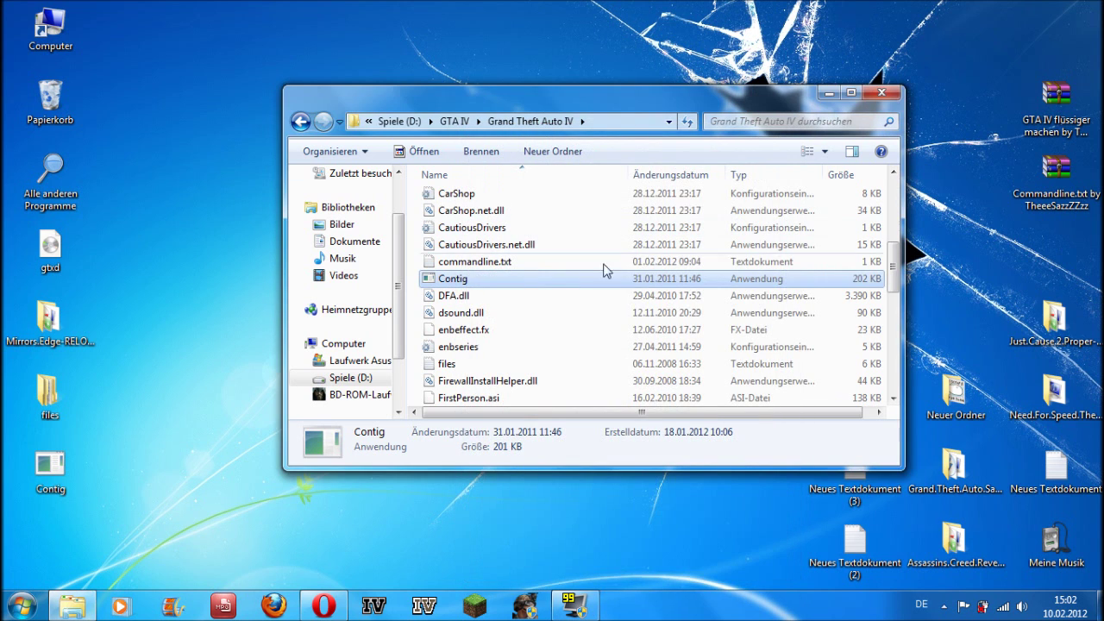
Step: Create a shortcut to Contig in the Grand Theft Auto IV folder and append -s to the end of its target
right_click(475, 285)
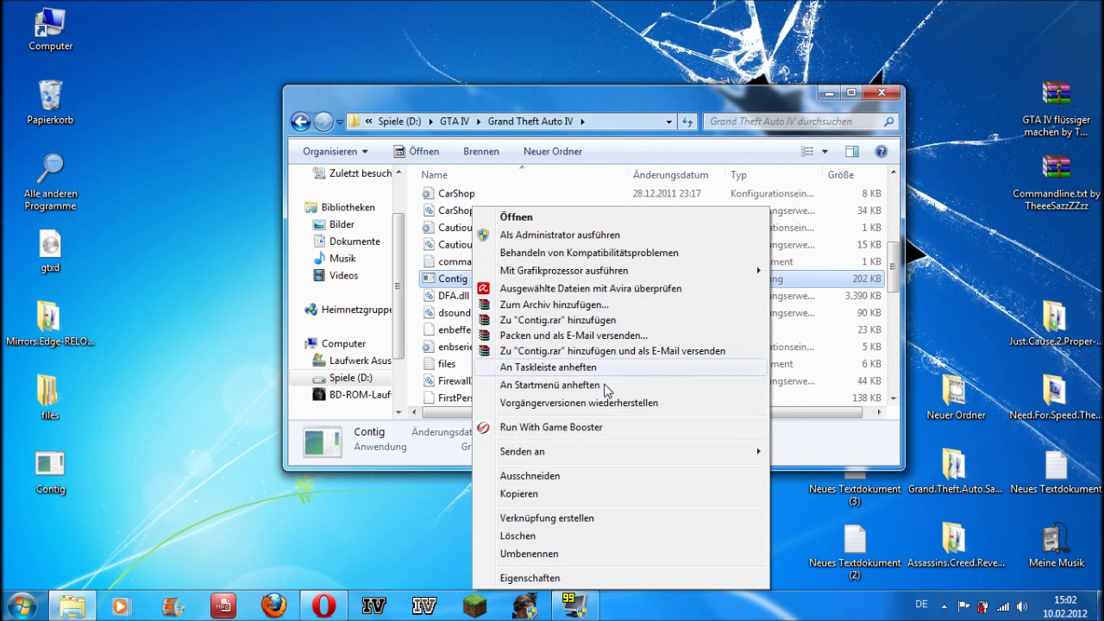
left_click(557, 519)
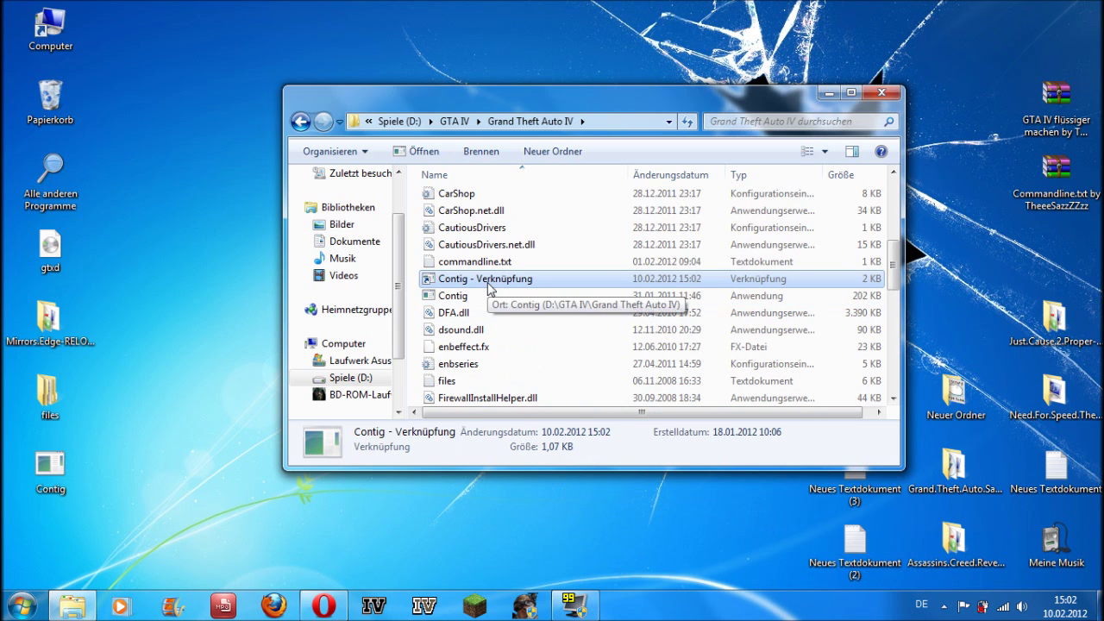
right_click(487, 282)
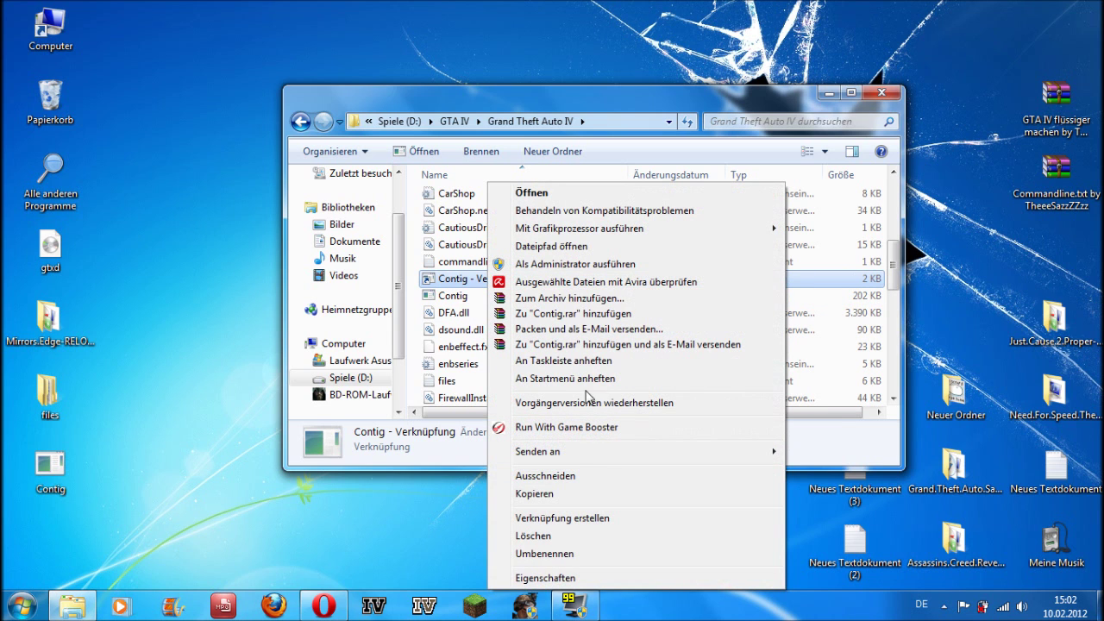
left_click(569, 577)
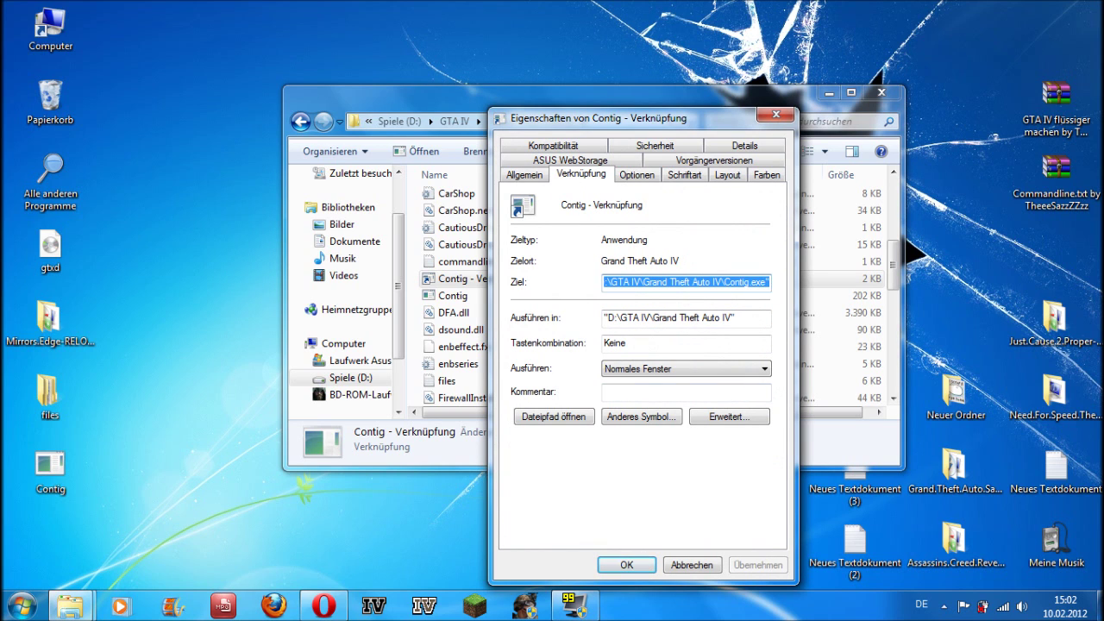
key("End")
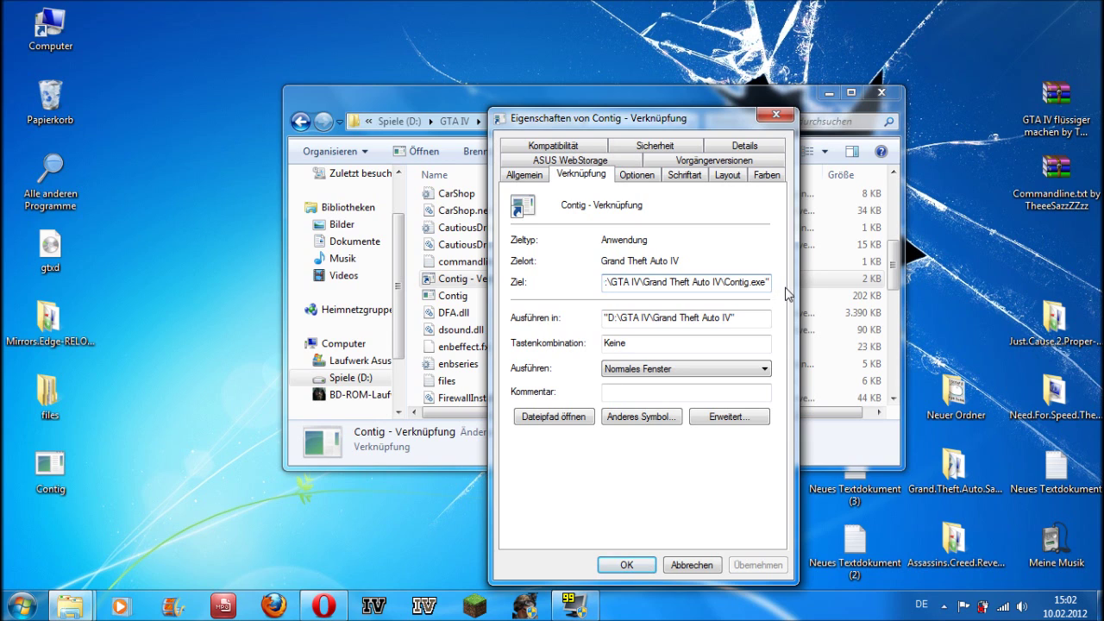
type("-s")
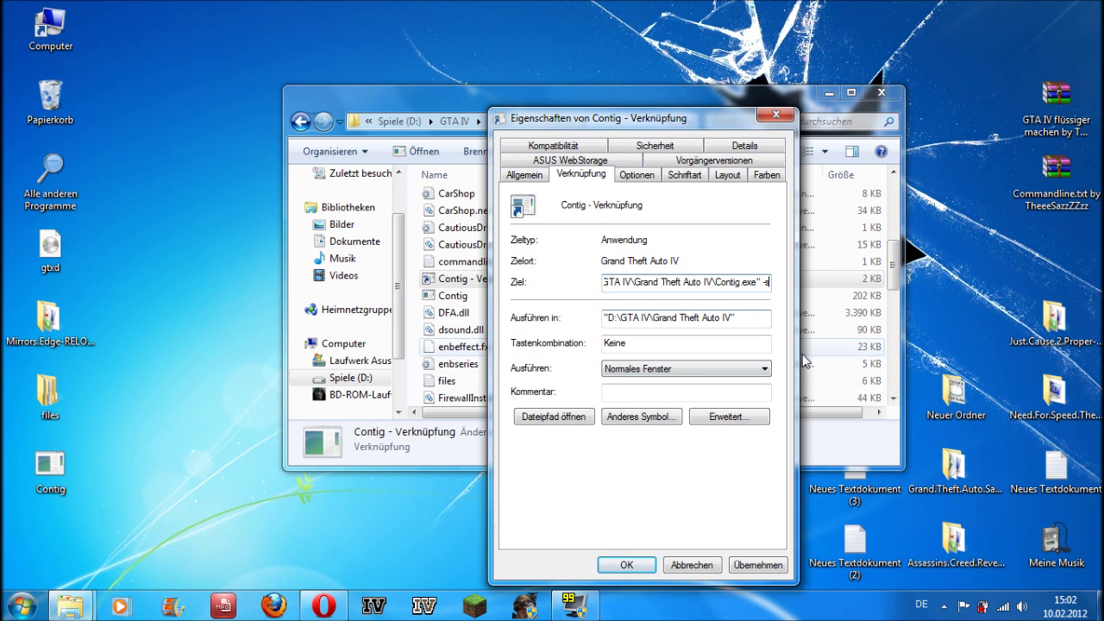
left_click(769, 564)
left_click(626, 565)
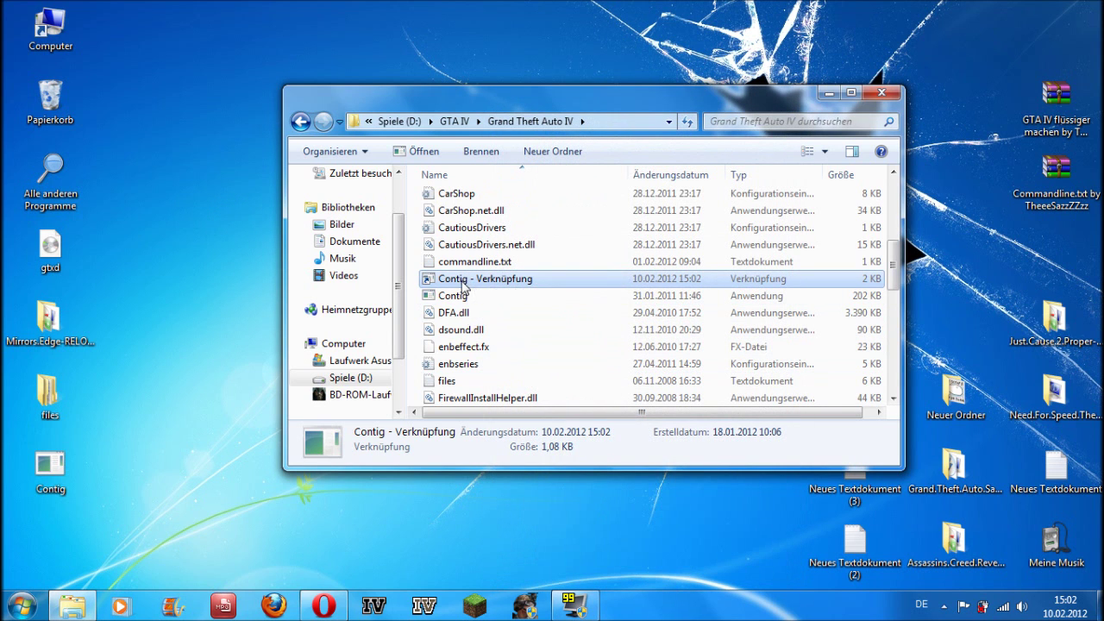
Step: Run the Contig shortcut as administrator
right_click(488, 279)
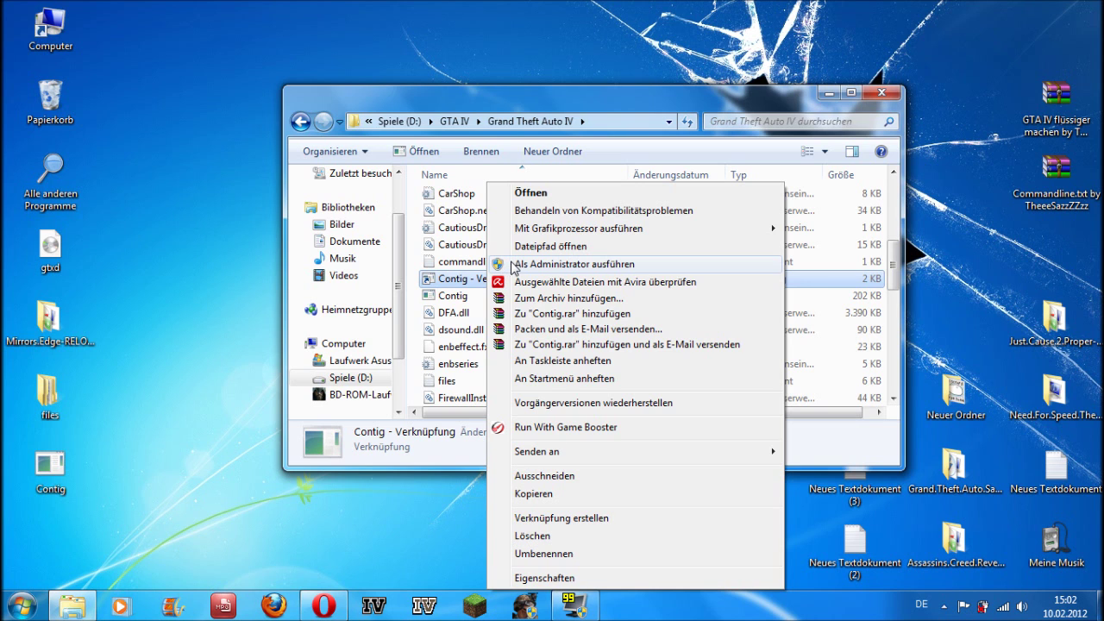
left_click(512, 265)
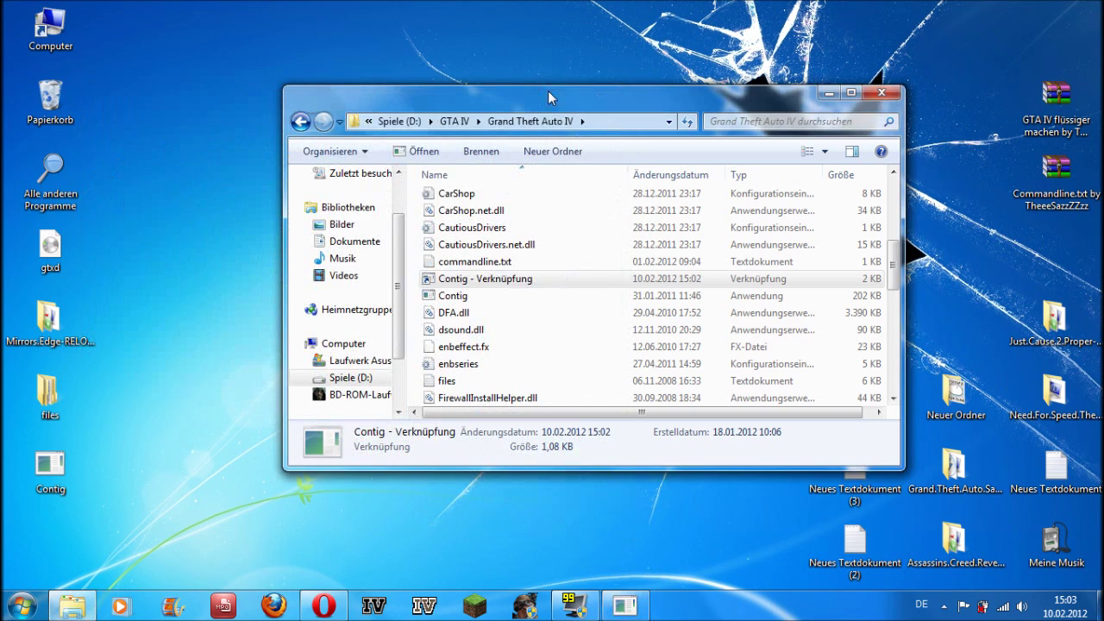
Step: Extract the Commandline.txt file from its archive to the desktop and close the archive
double_click(1058, 178)
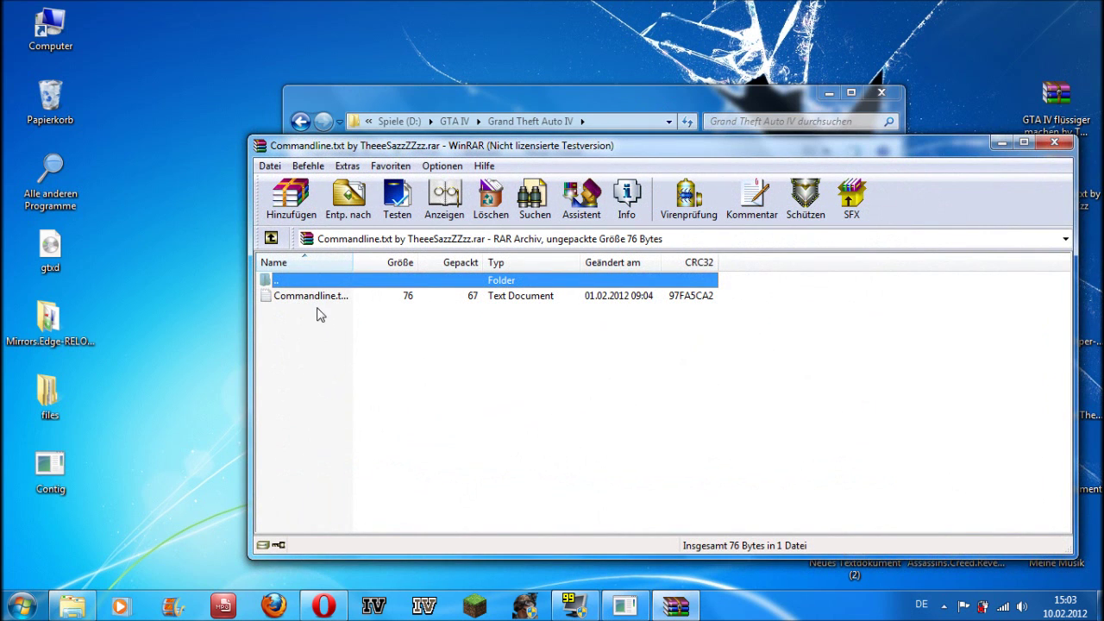
left_click(745, 358)
left_click_drag(370, 298, 151, 30)
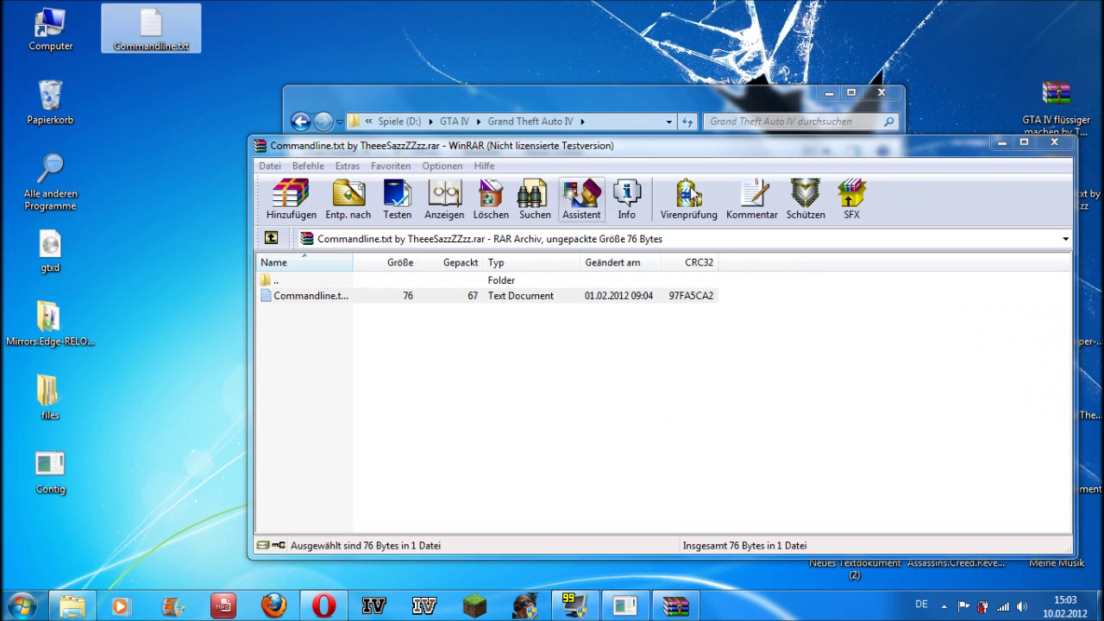
left_click(1054, 142)
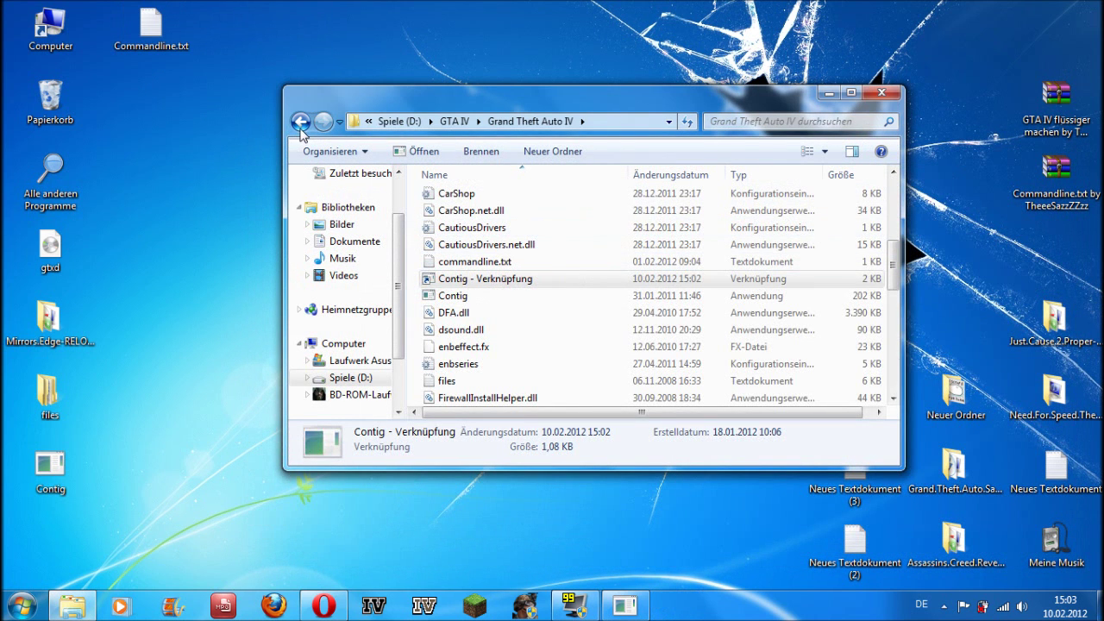
Step: Copy Commandline.txt from the desktop into the Grand Theft Auto IV folder, replacing the existing file, and close the folder
left_click(300, 124)
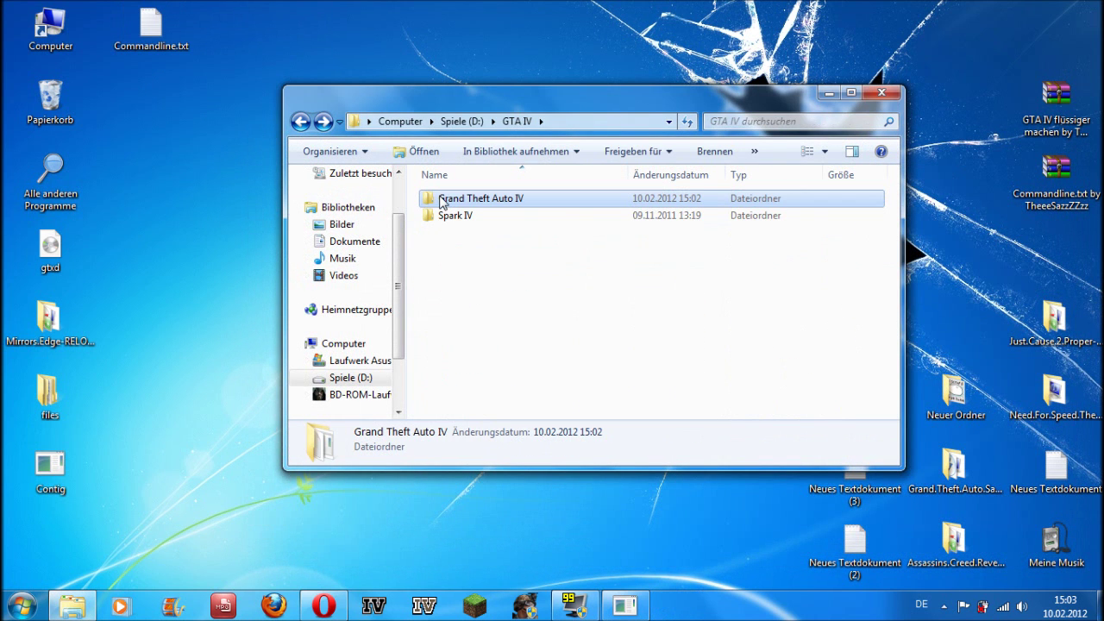
double_click(498, 202)
left_click_drag(151, 26, 412, 335)
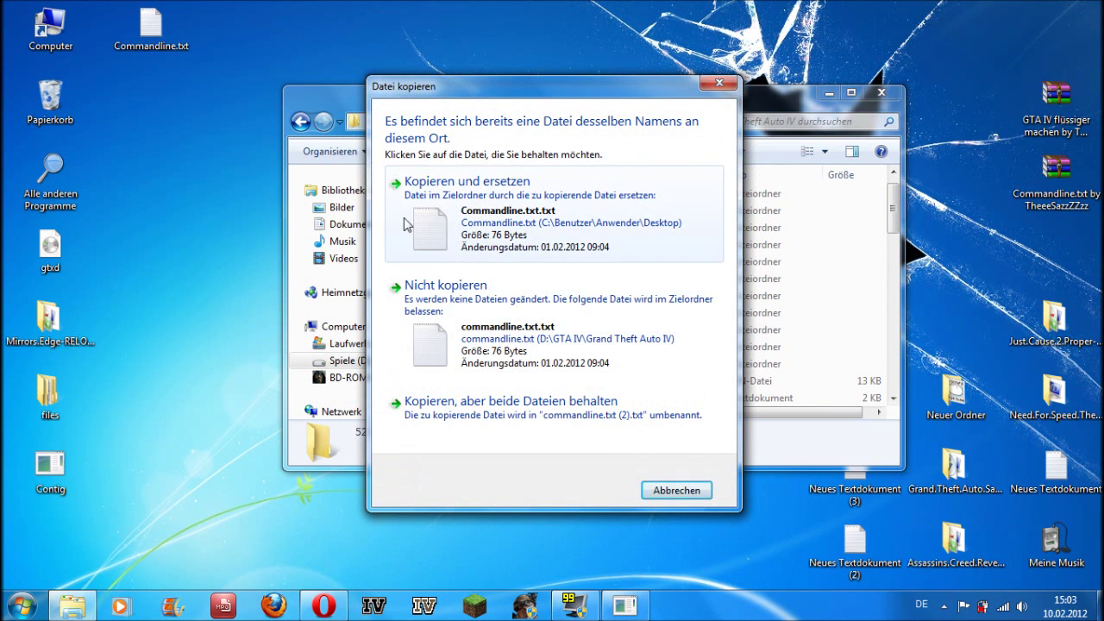
left_click(501, 212)
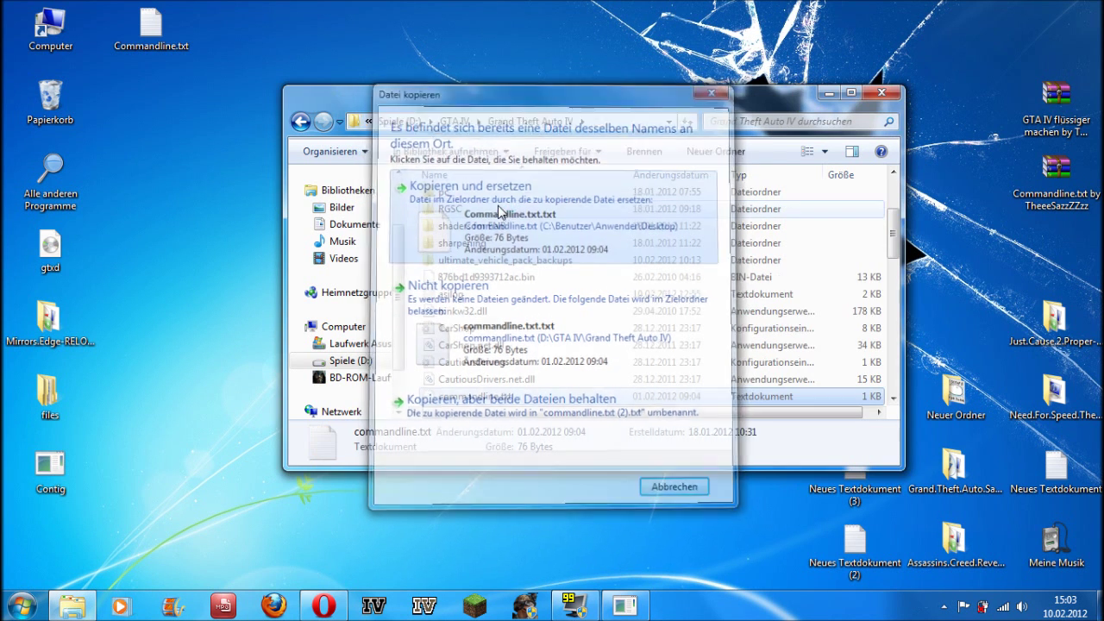
scroll(509, 326, "down", 4)
scroll(517, 328, "up", 7)
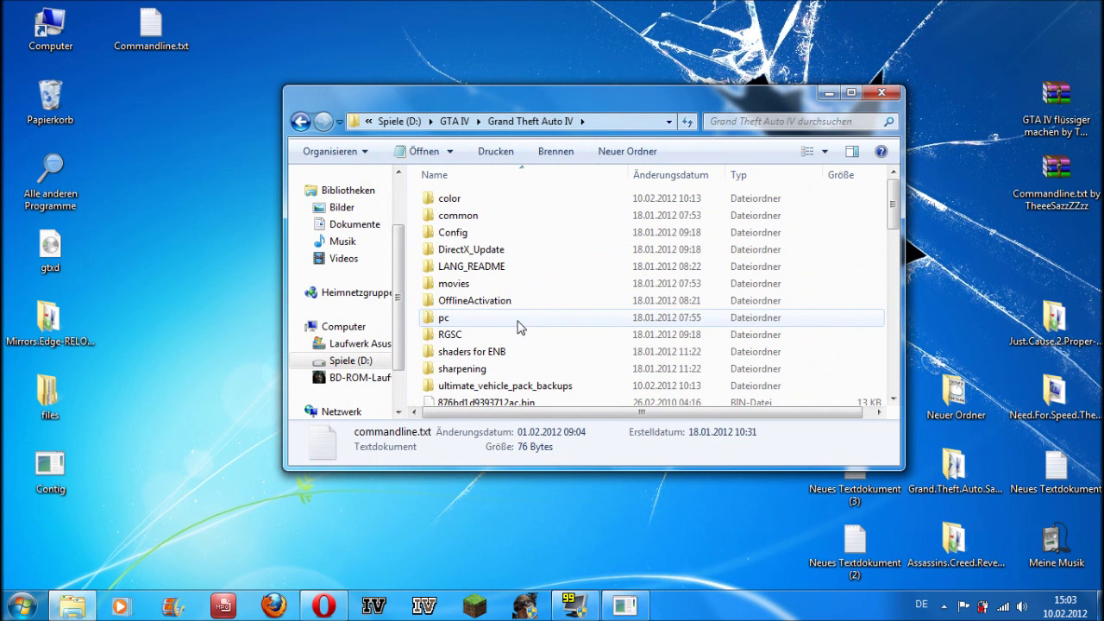
left_click(881, 93)
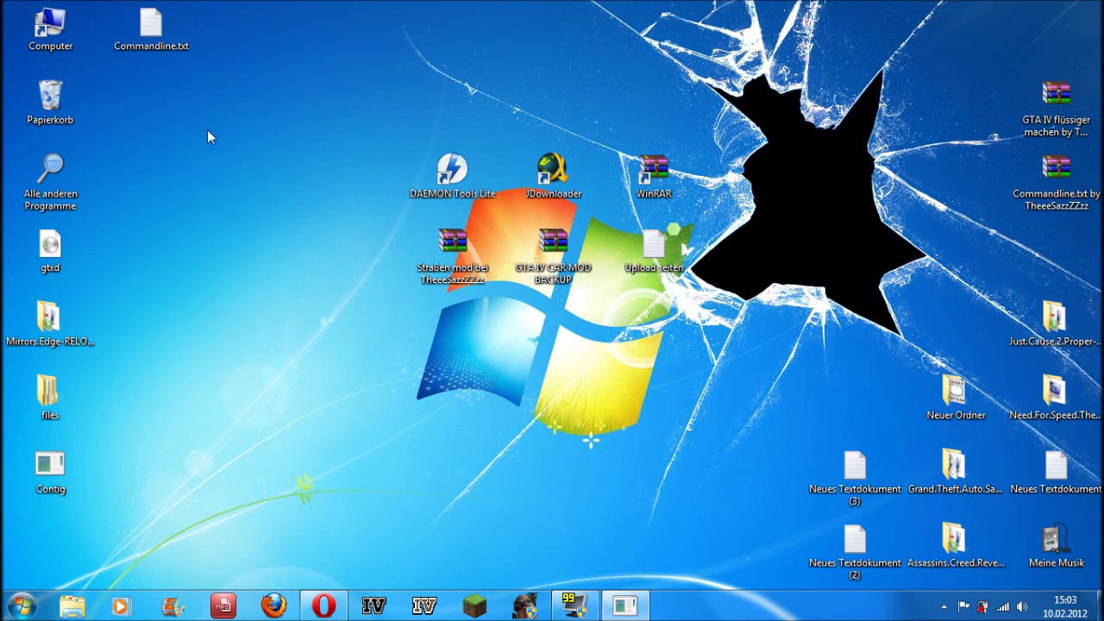
Step: Check the progress of the running Contig shortcut and minimise its console window
left_click(534, 490)
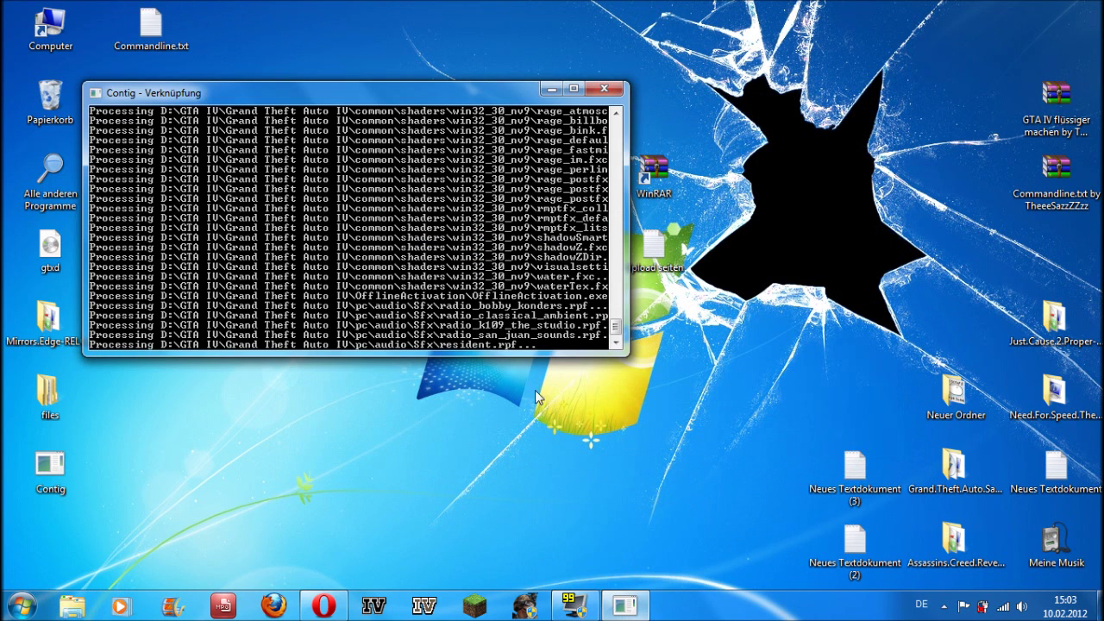
left_click(551, 89)
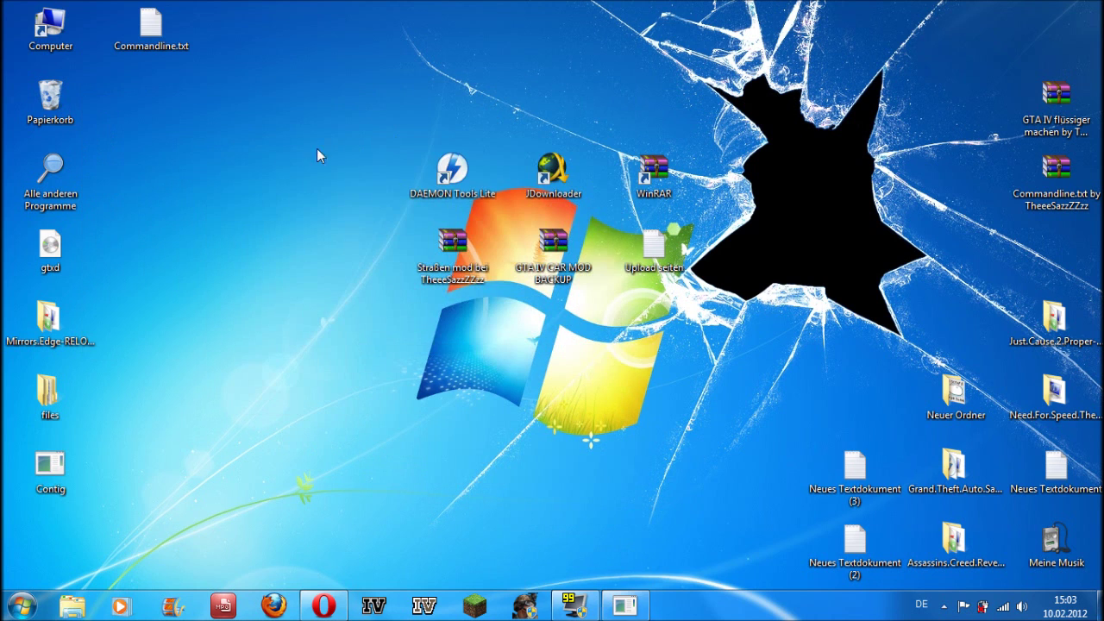
right_click(277, 150)
left_click(334, 197)
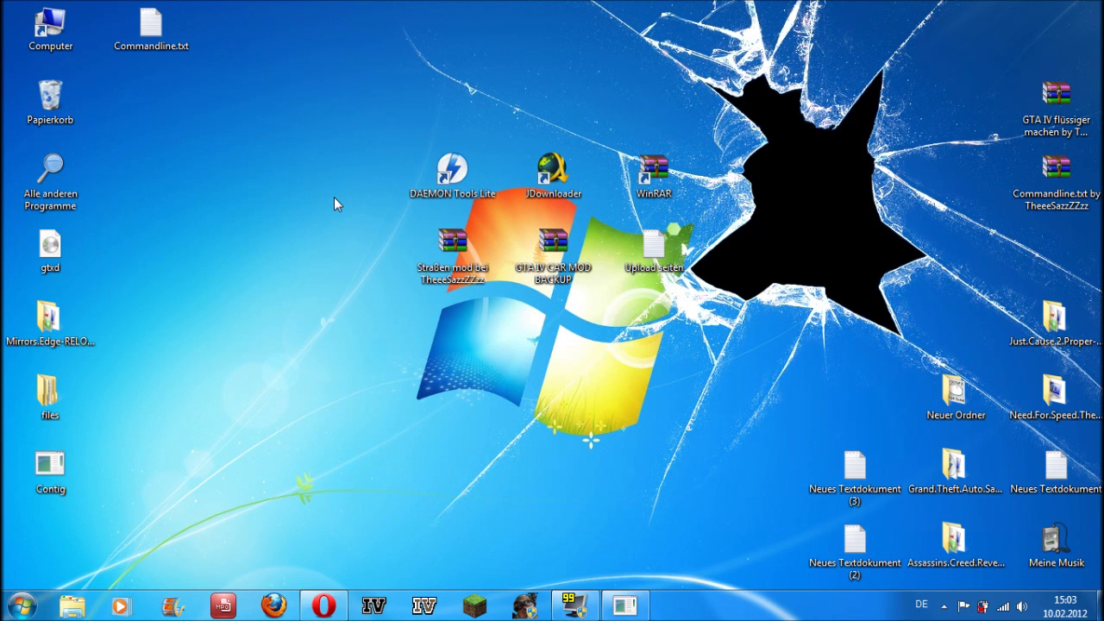